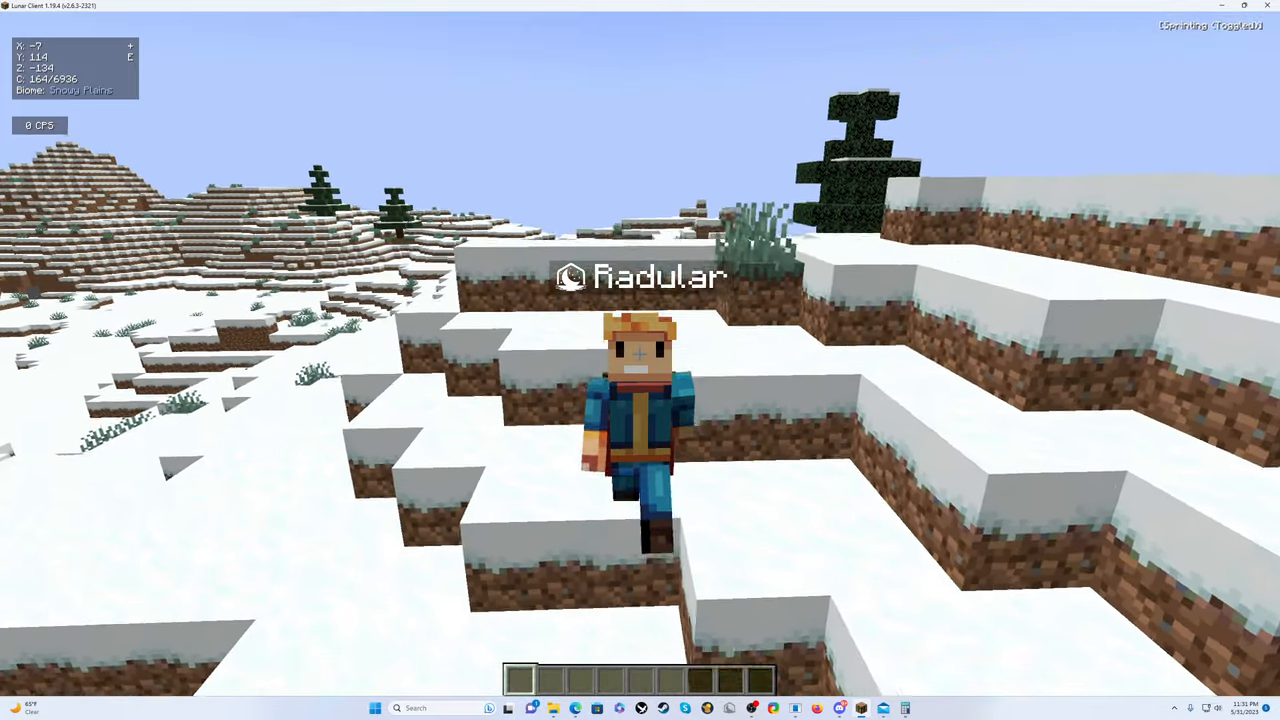
Run west across the snowy plains, climbing over small blocks along the way.
key("w")
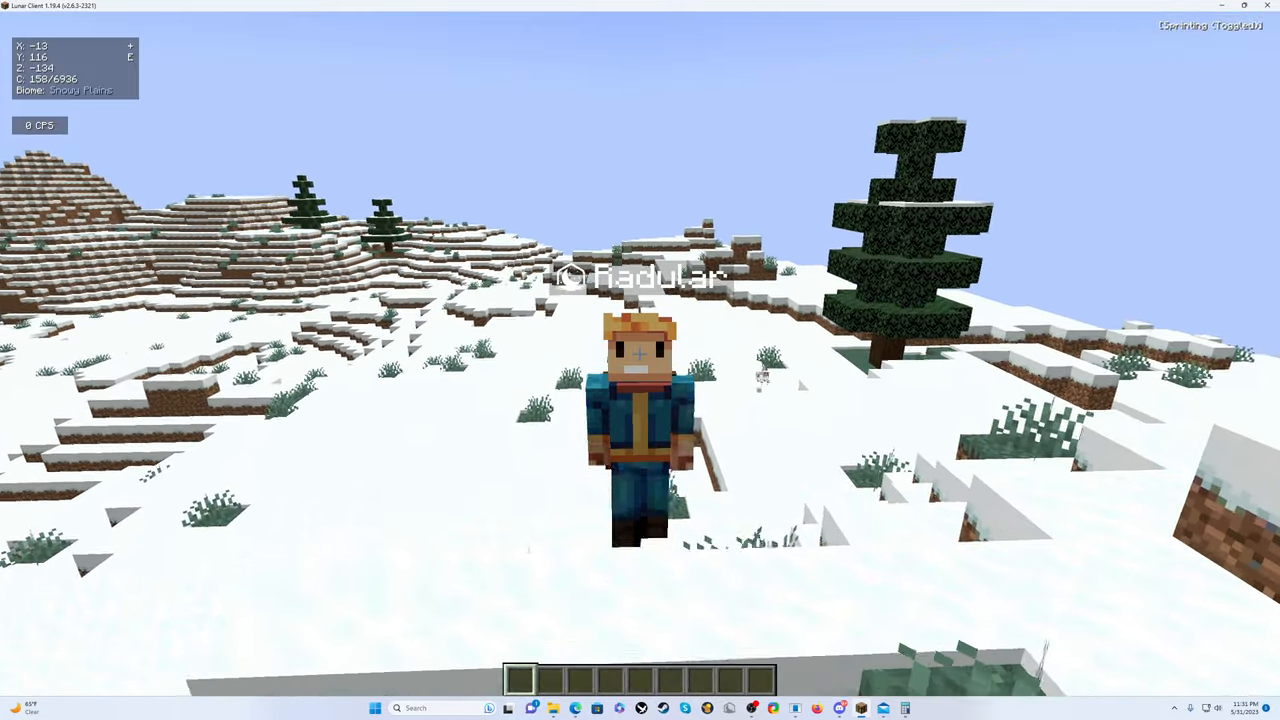
key("w")
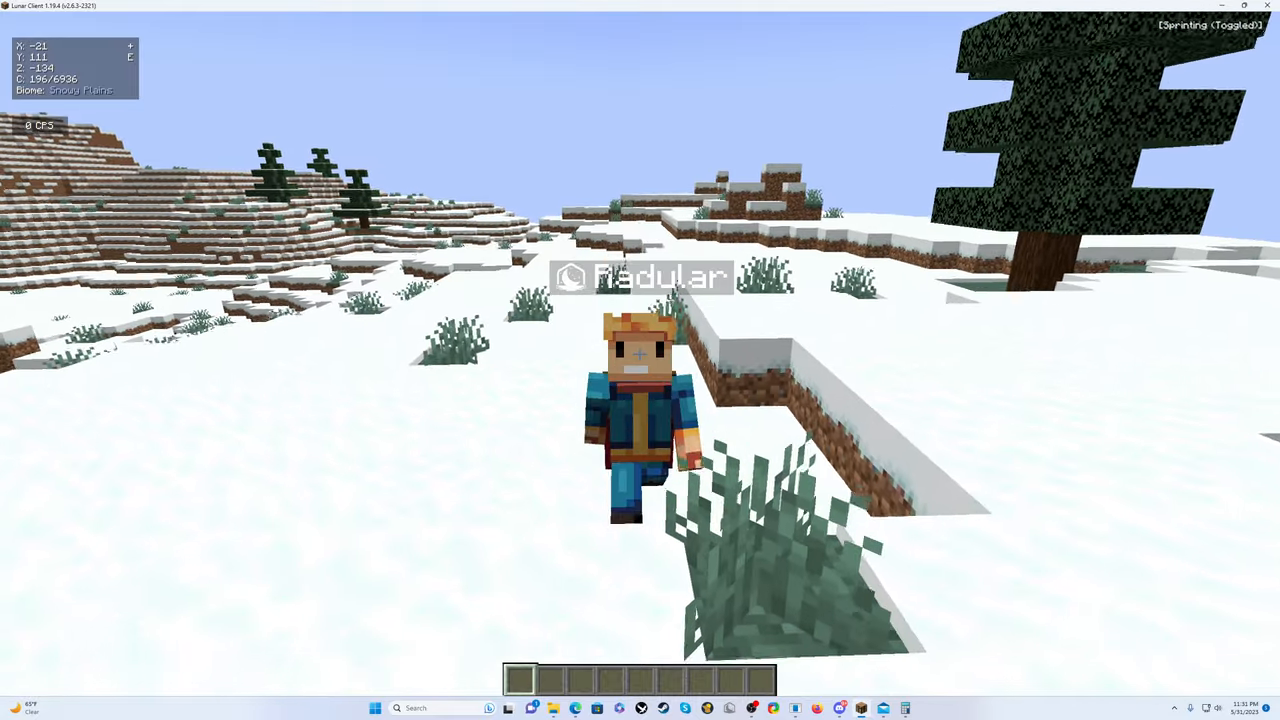
key("w")
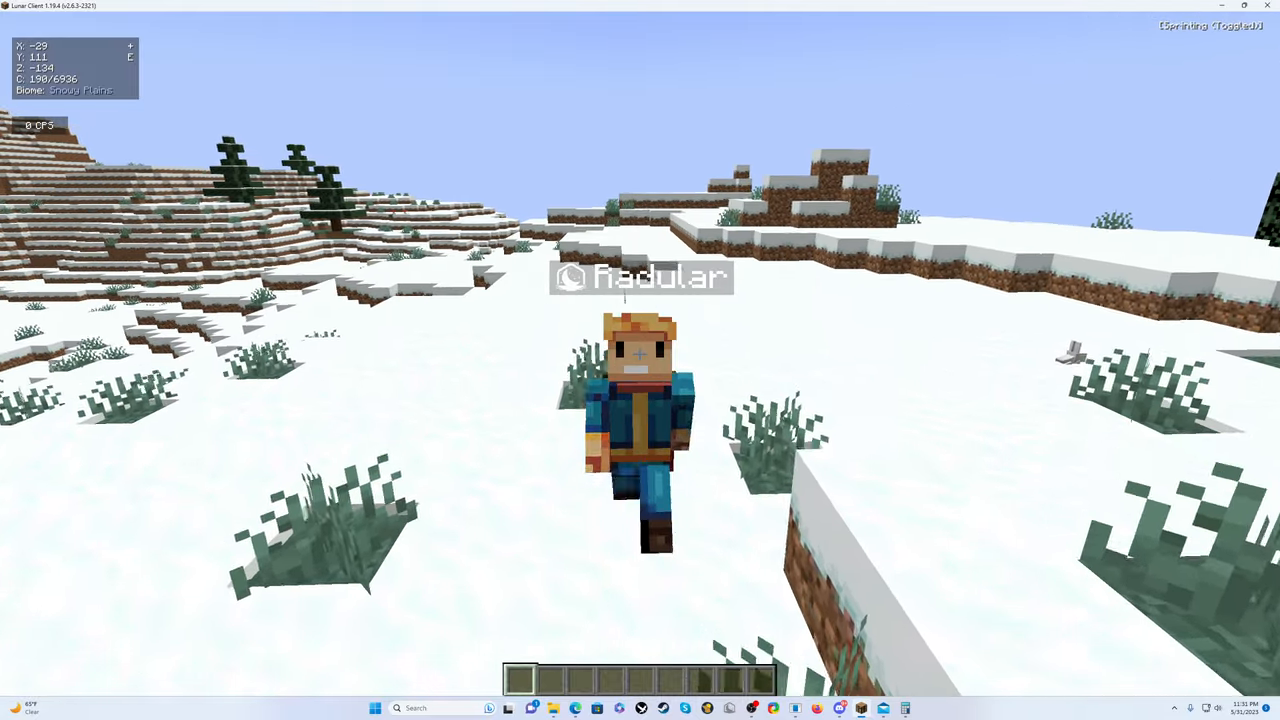
key("w")
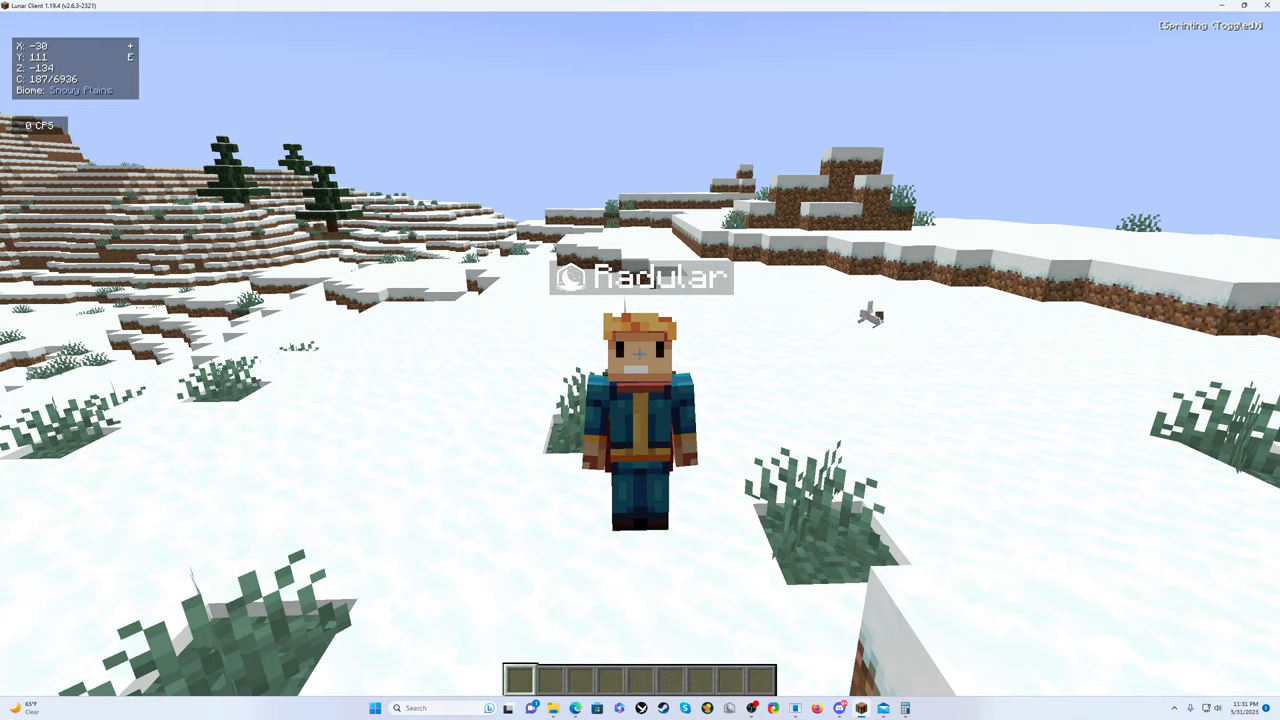
key("w")
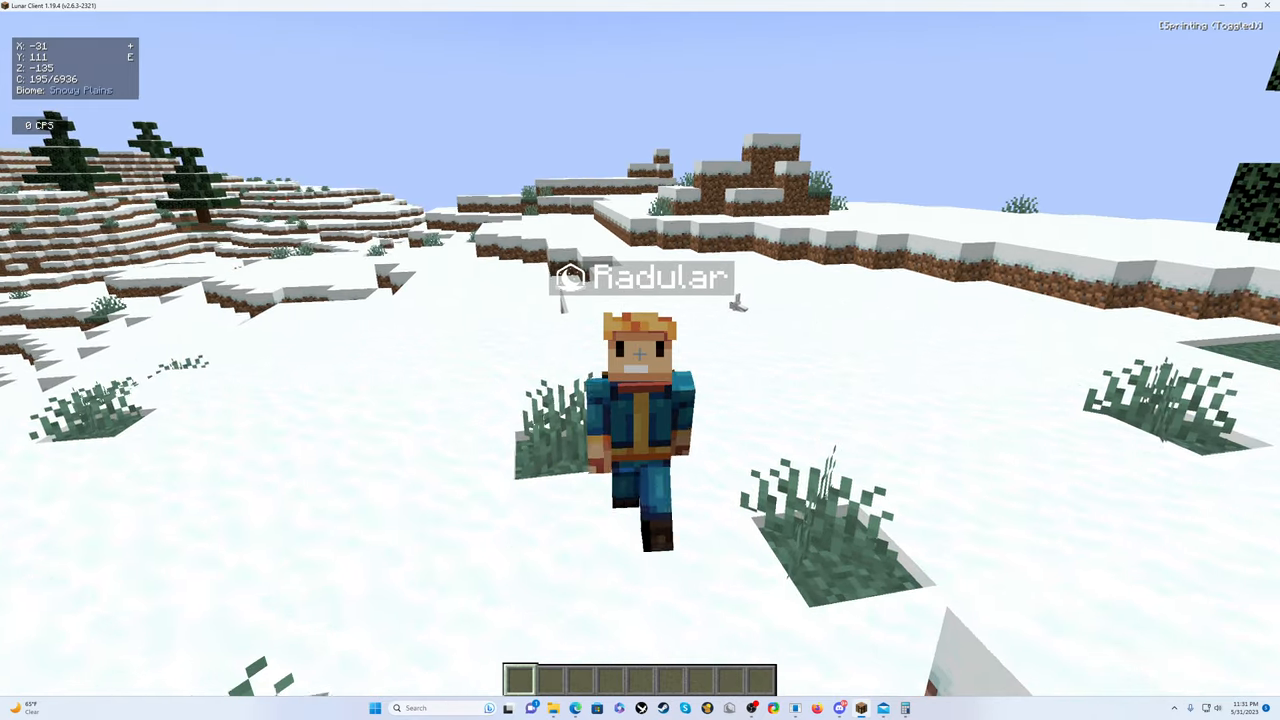
key("w")
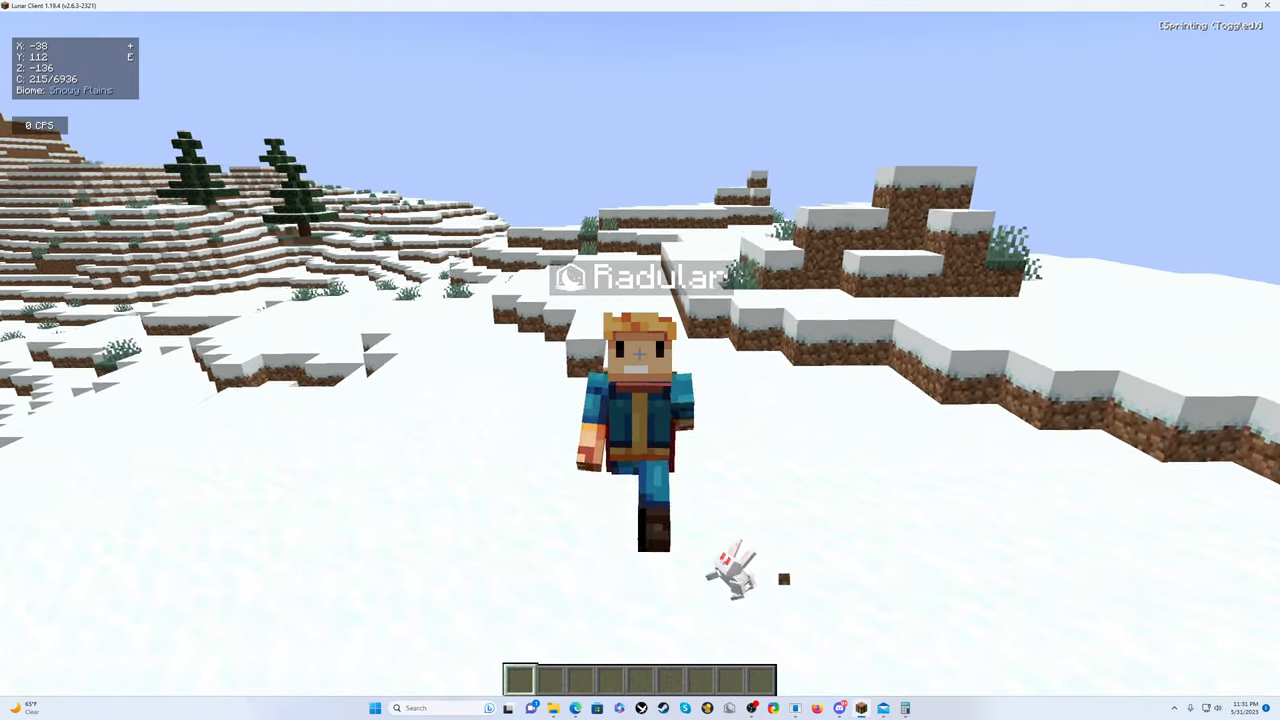
key("w")
key("w")
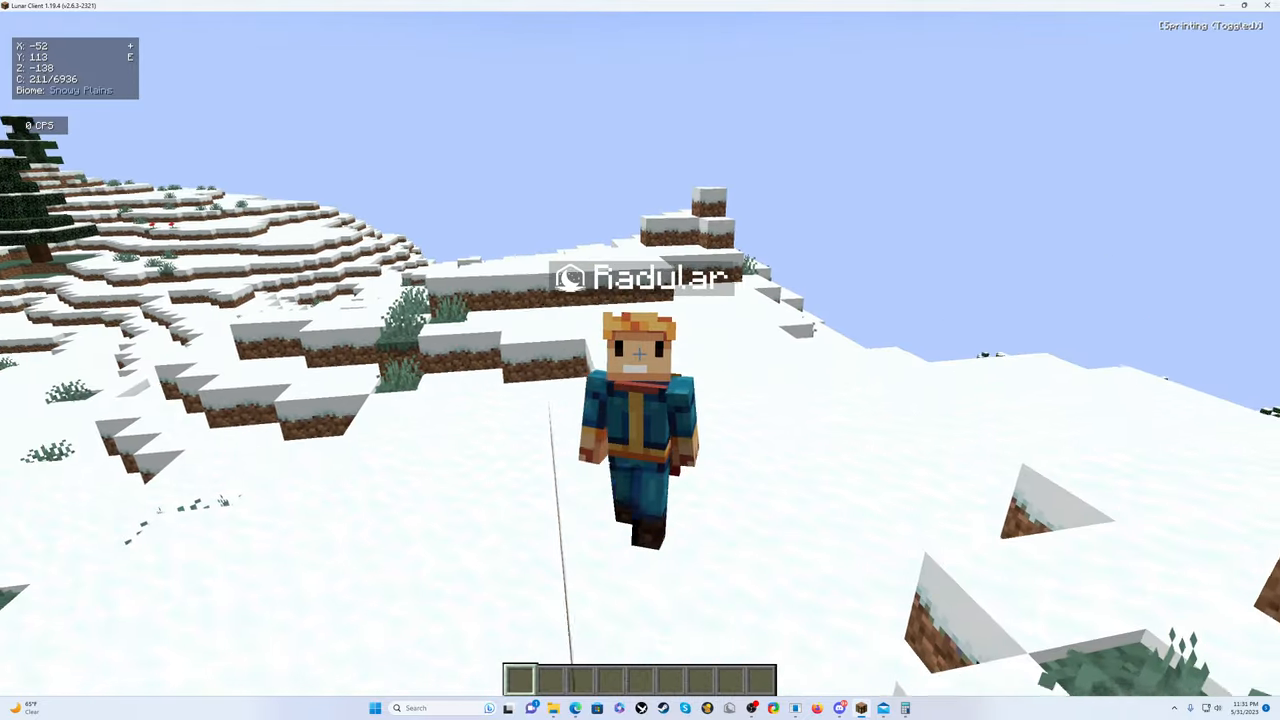
key("w")
key("w")
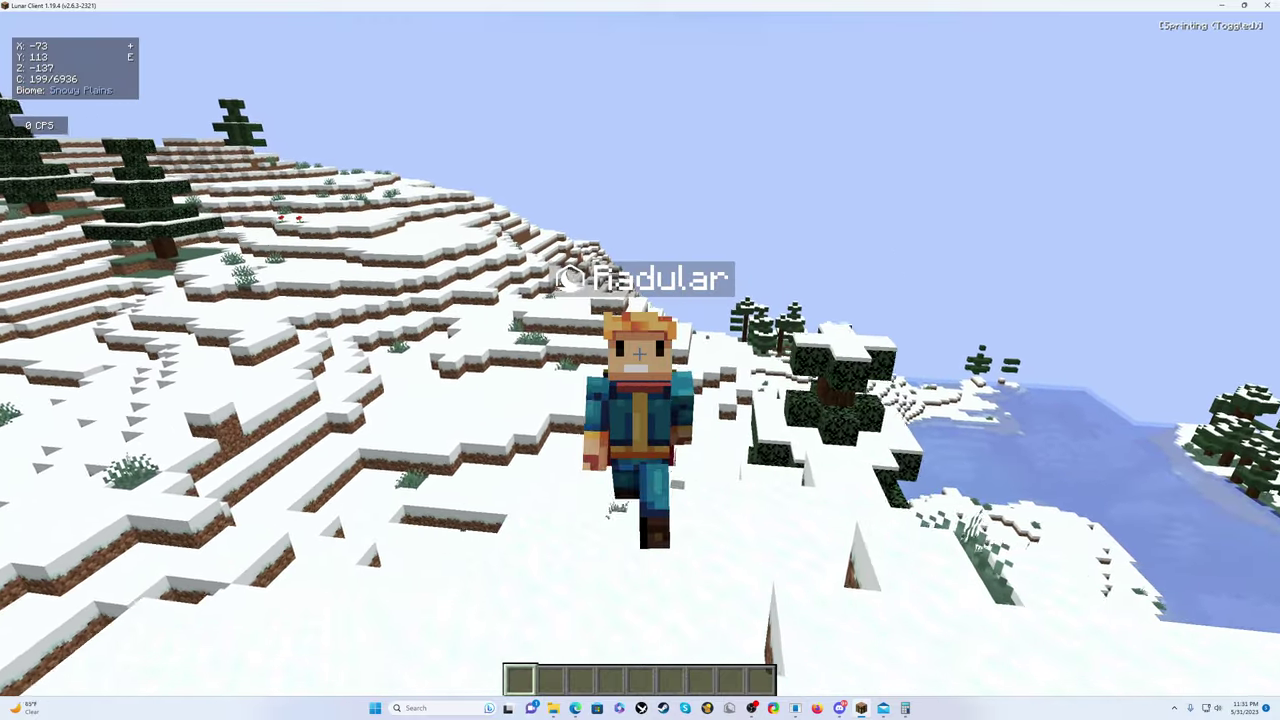
key("w")
key("w")
Continue up the snowy slope past the spruce tree and climb toward the hill base.
key("w")
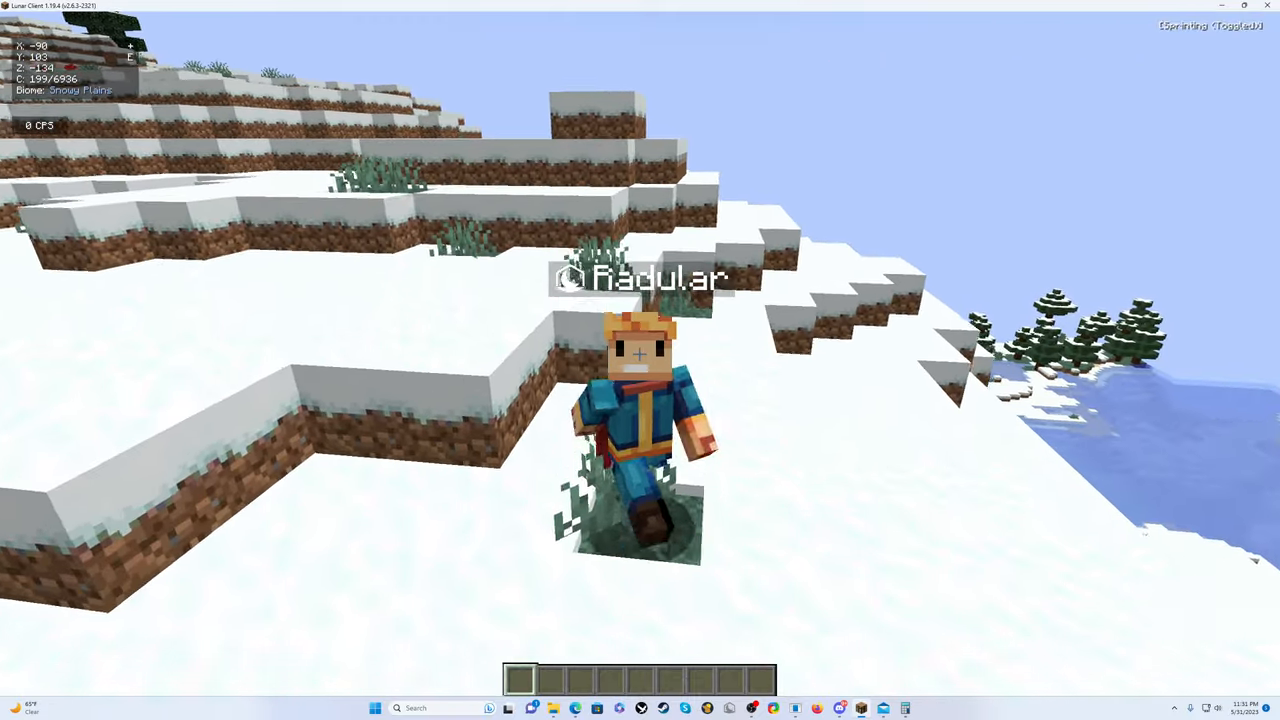
key("w")
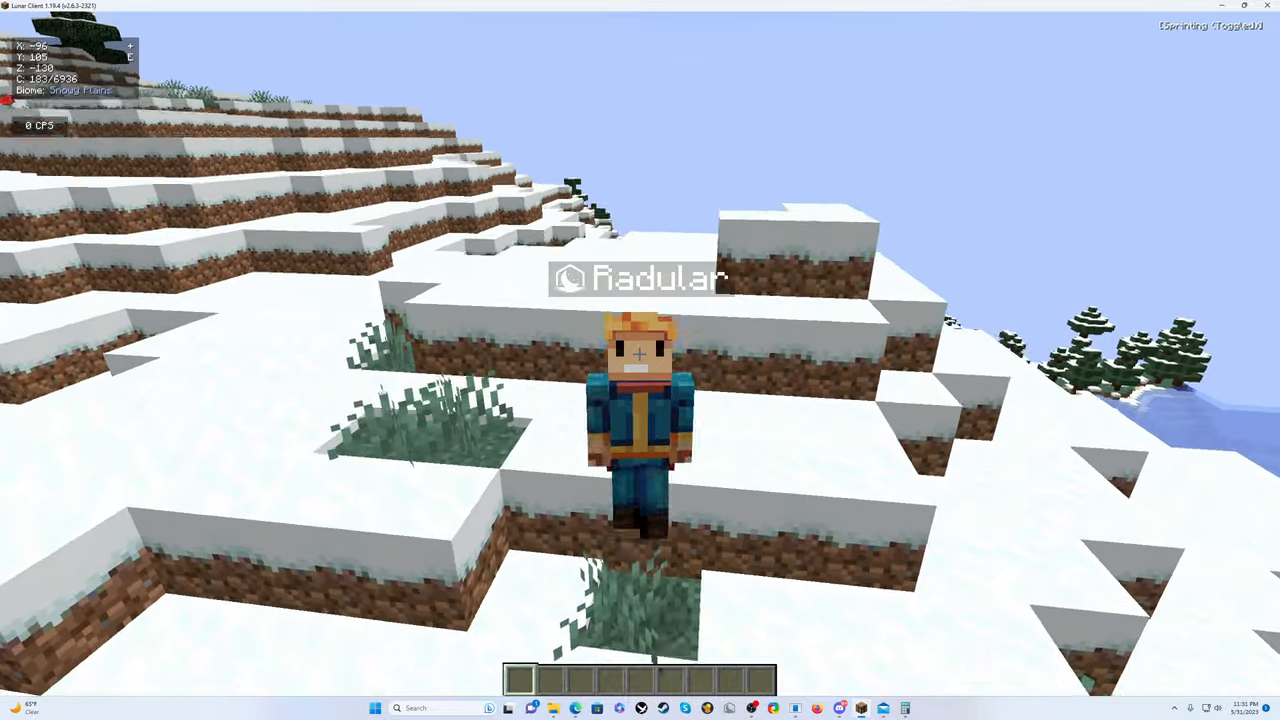
key("w")
key("w")
key("w")
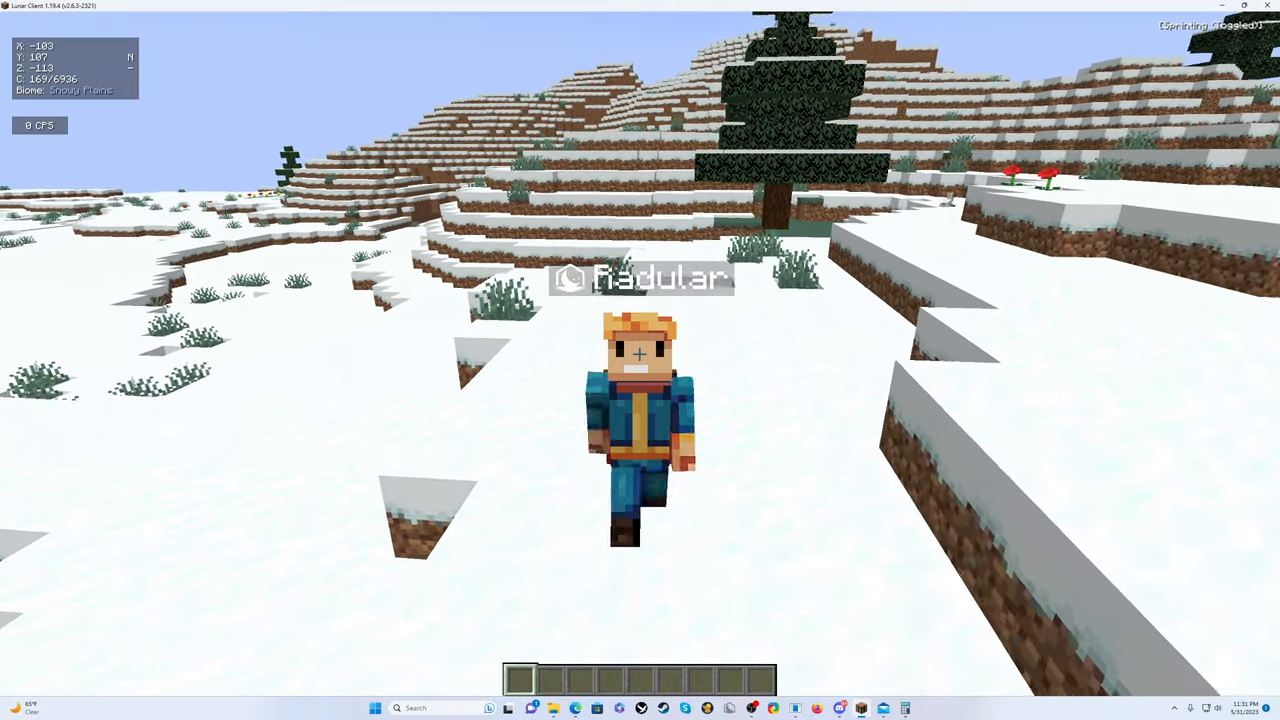
key("w")
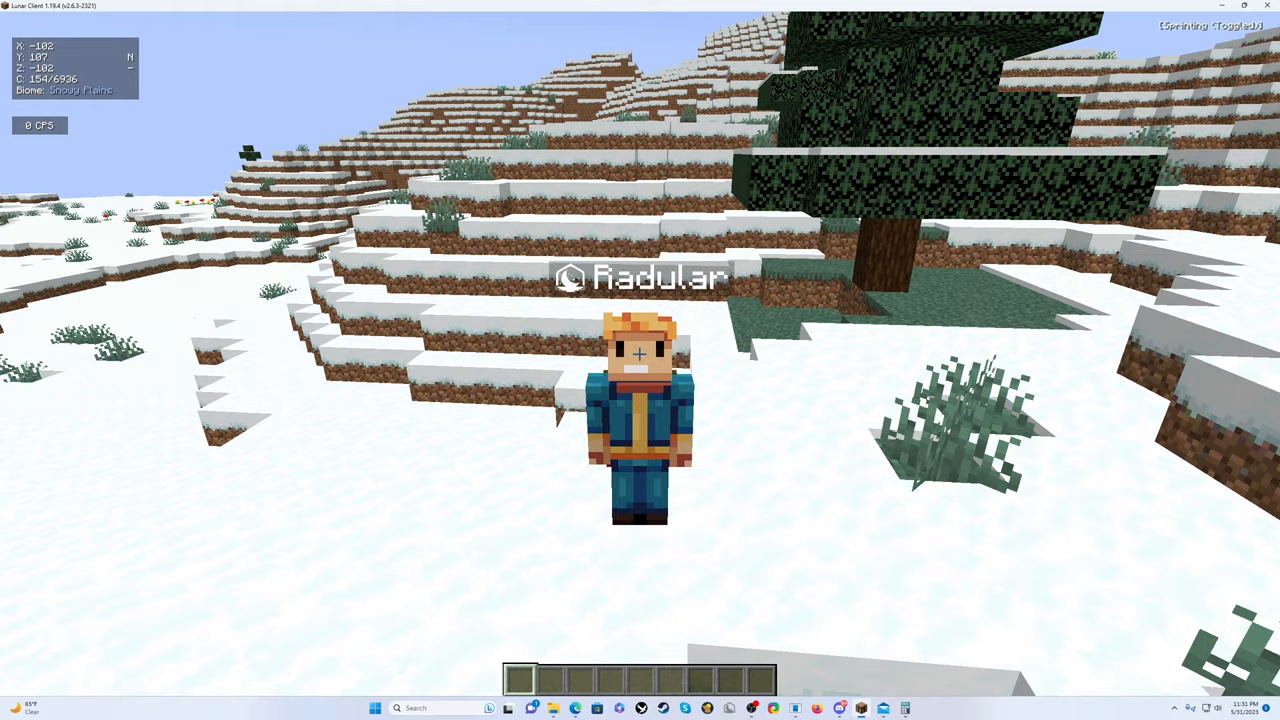
key("w")
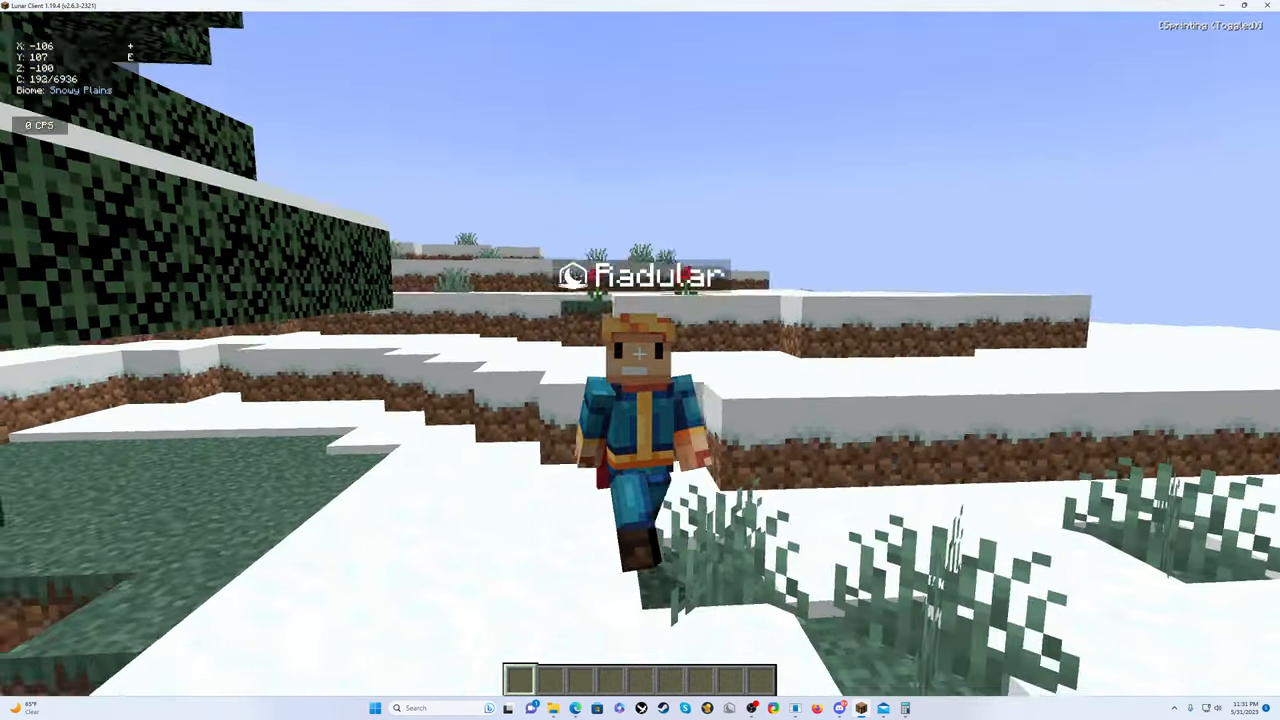
key("w")
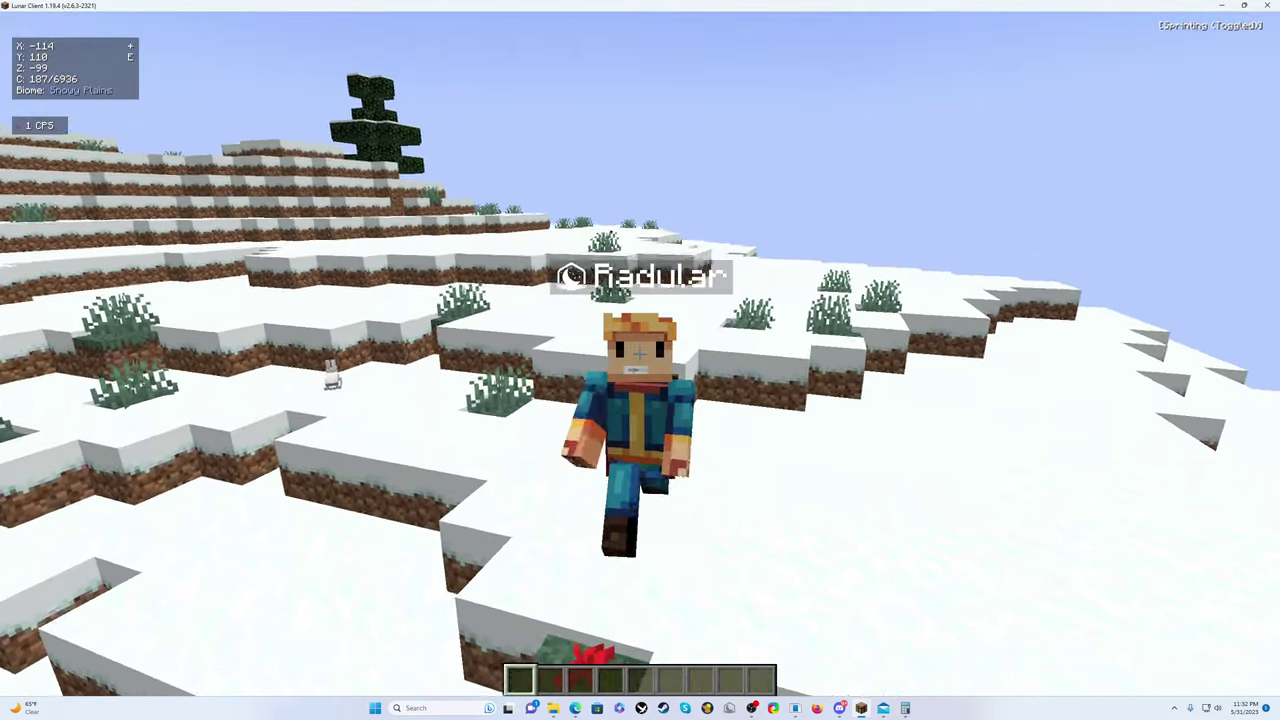
key("w")
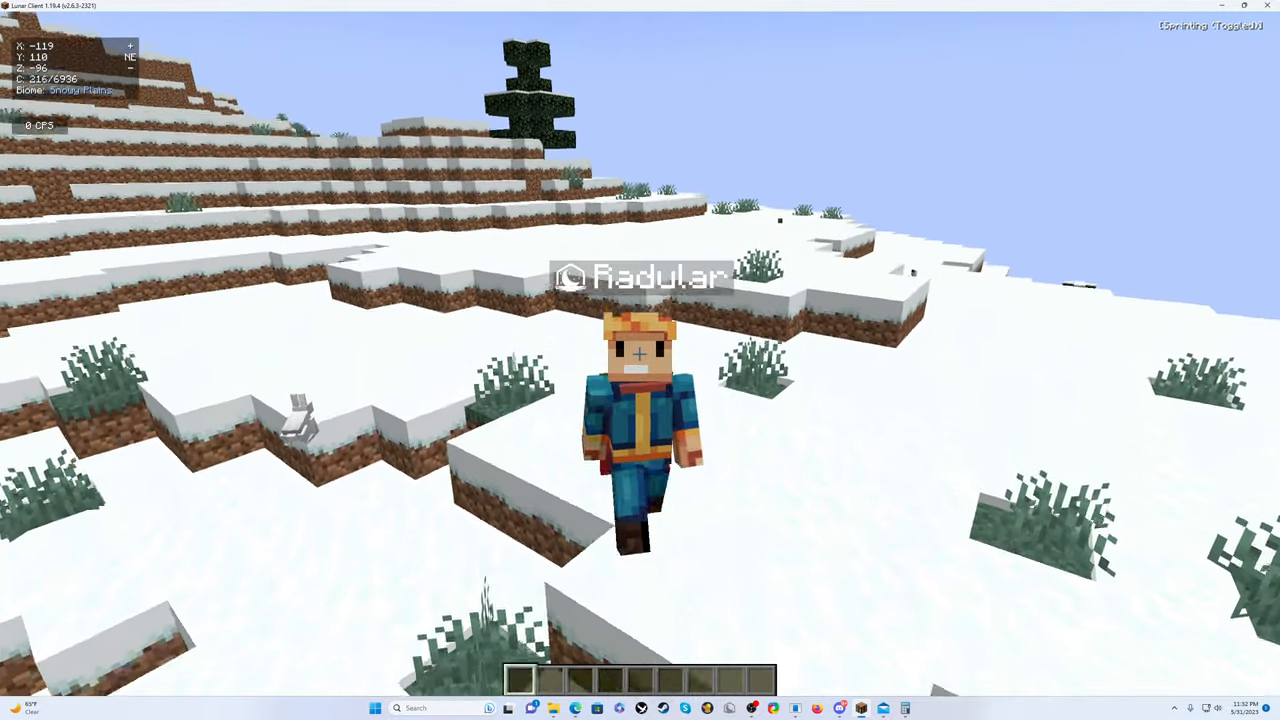
key("w")
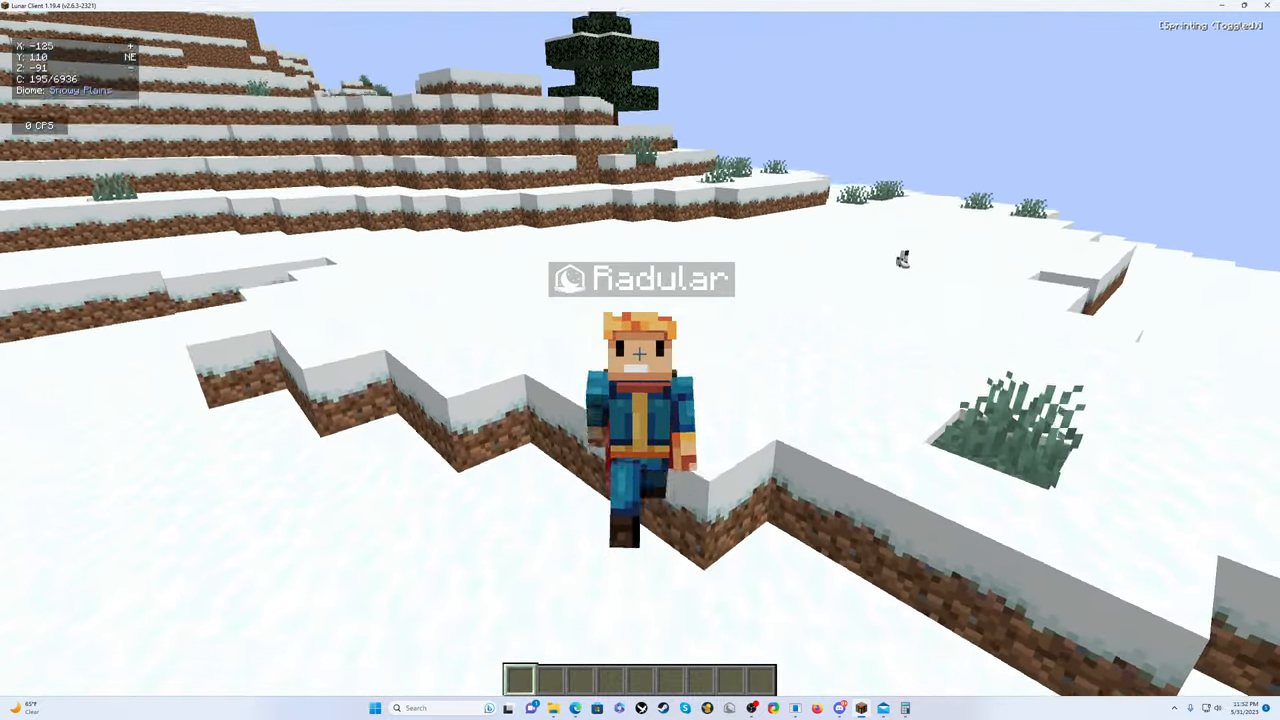
key("w")
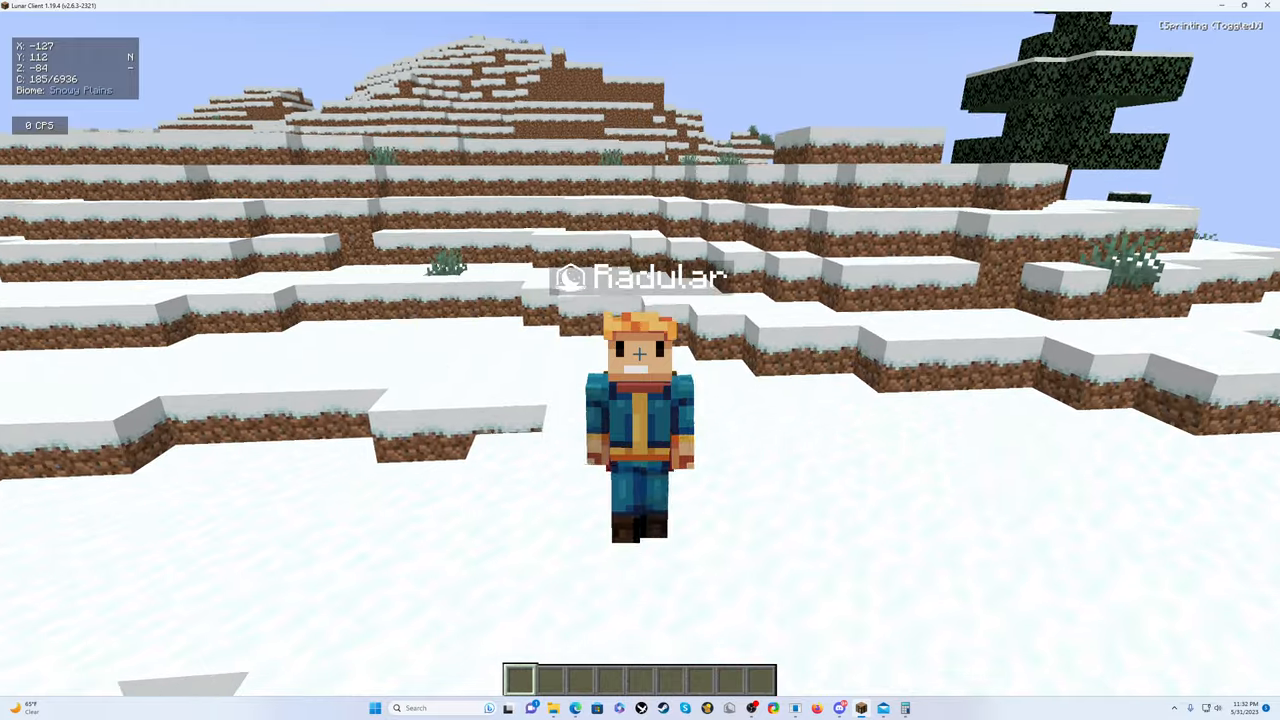
key("w")
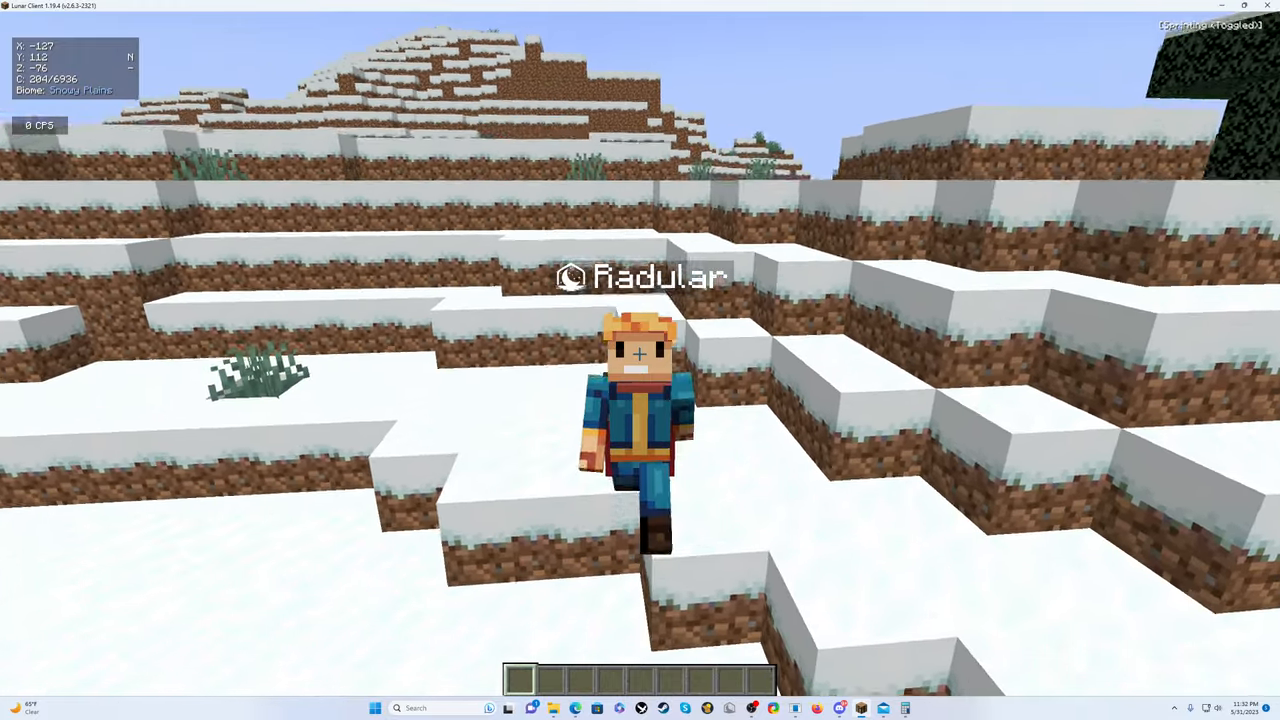
key("w")
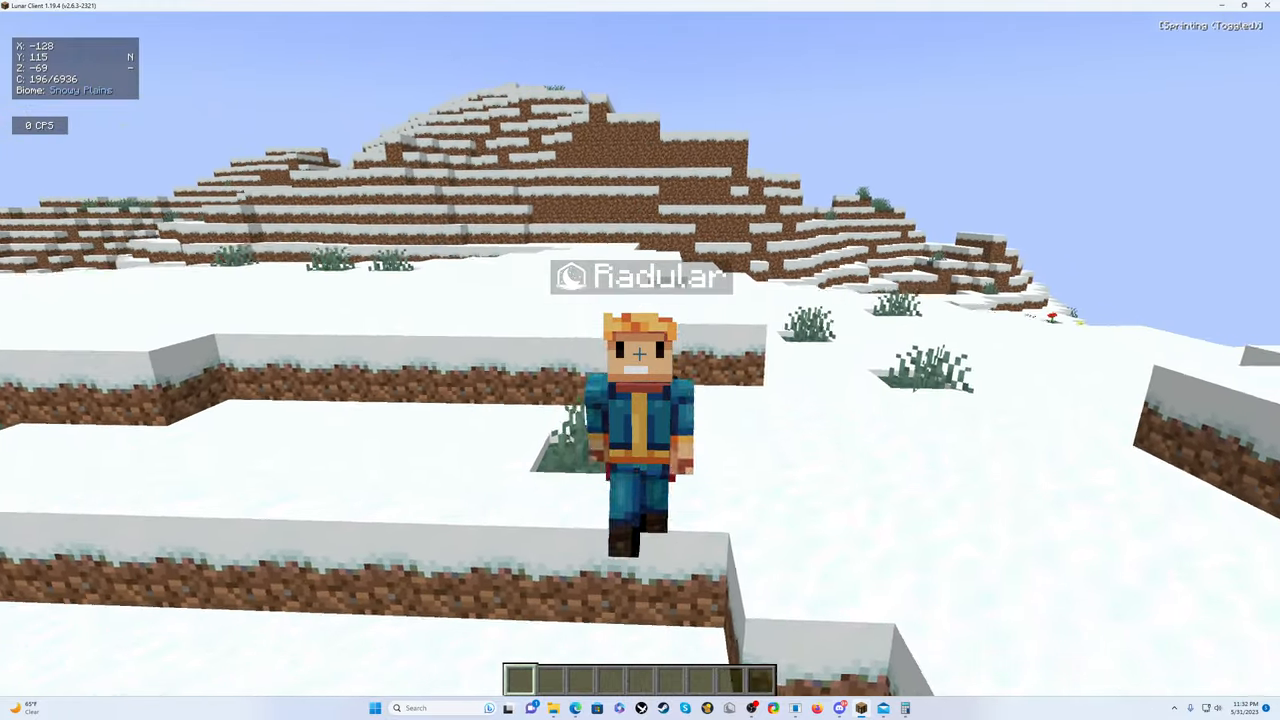
key("w")
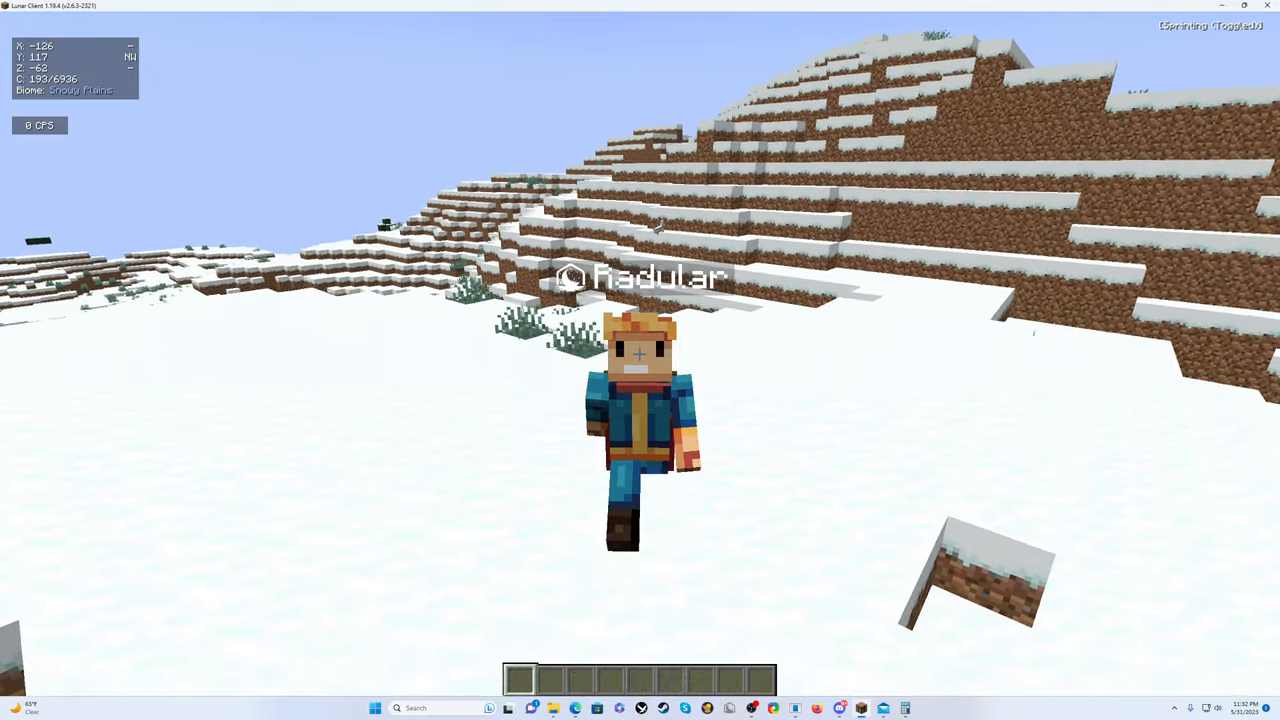
type("wthc")
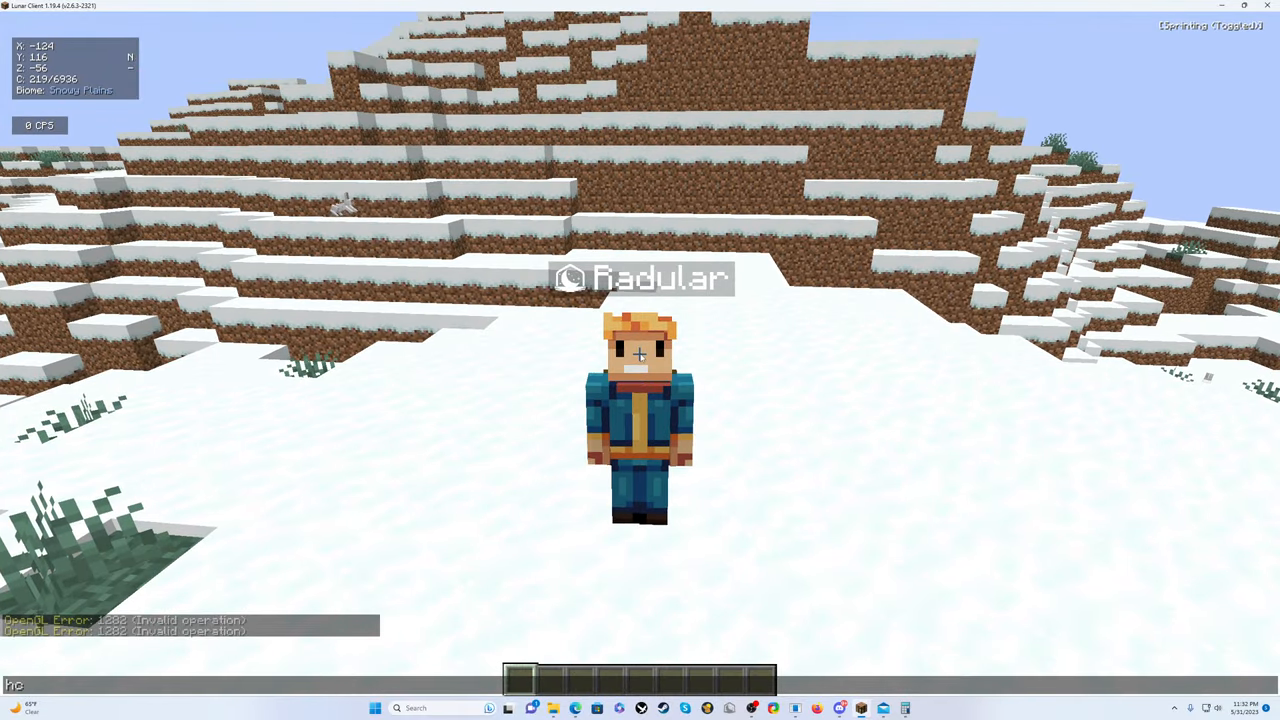
type("gmae")
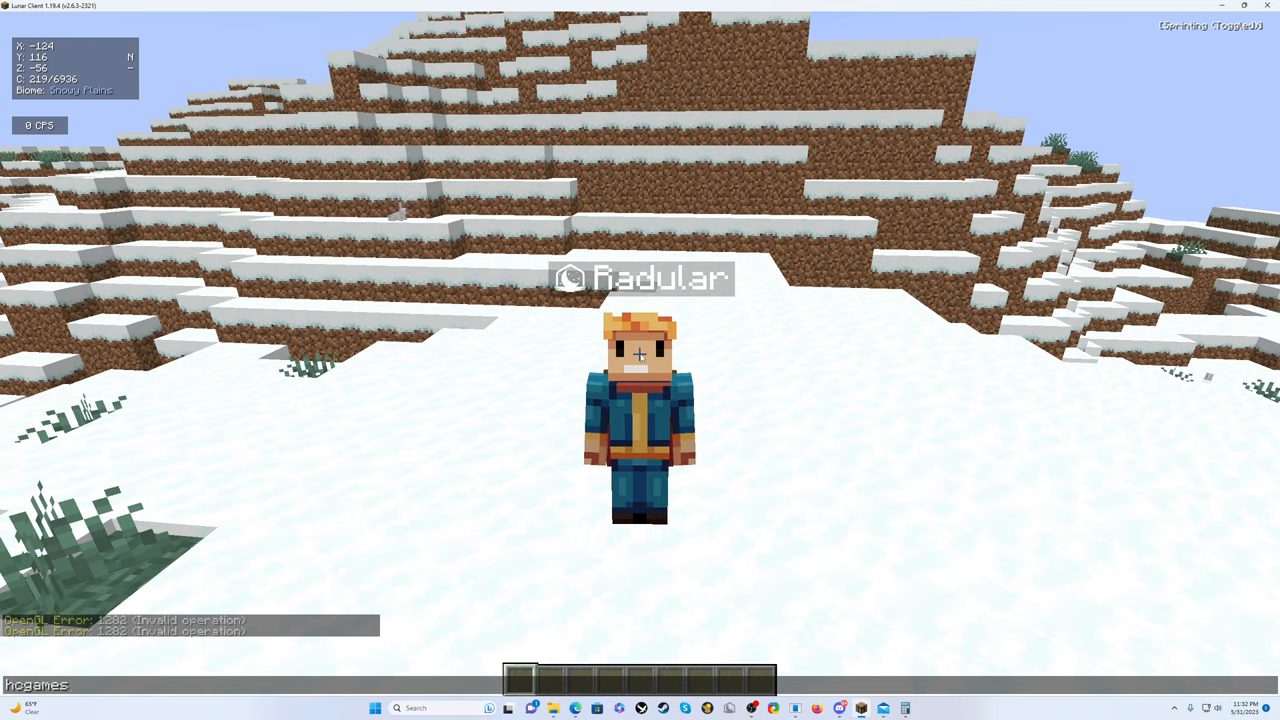
Leave the singleplayer world through the game menu into the Multiplayer server list.
key("Escape")
key("w")
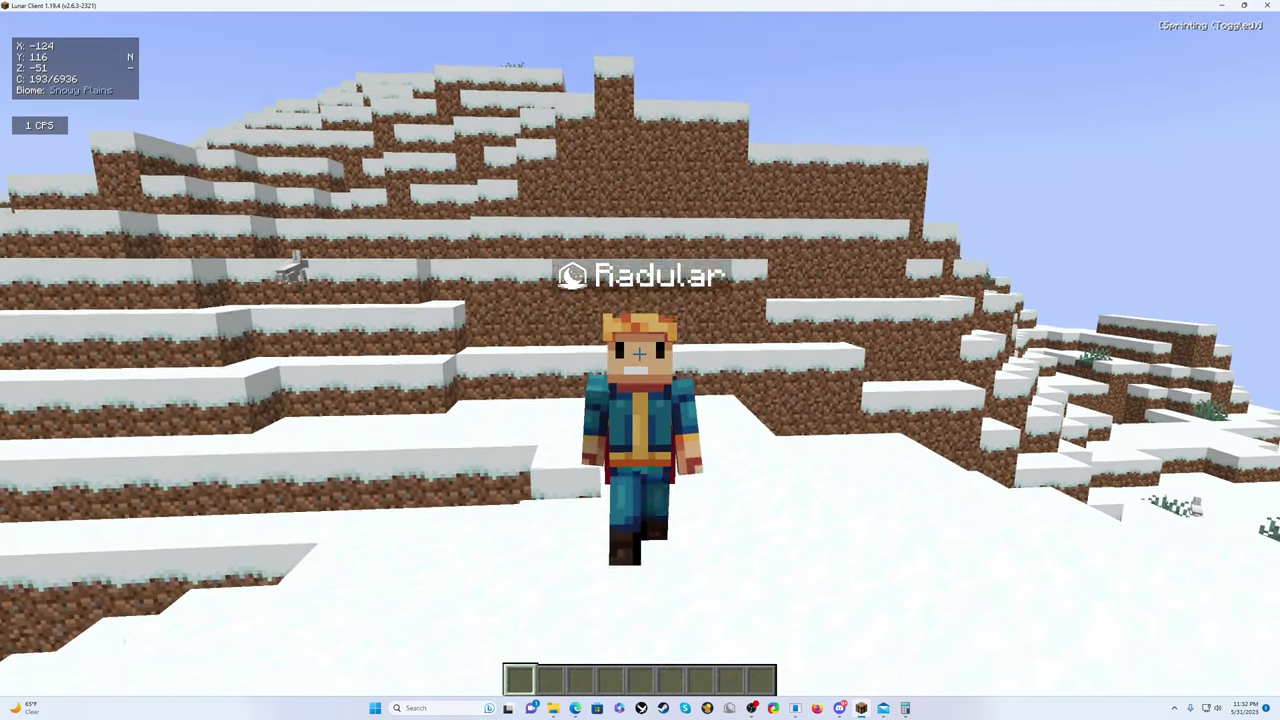
key("Escape")
left_click(650, 248)
scroll(648, 330, "down", 2)
scroll(637, 413, "down", 10)
scroll(640, 409, "down", 5)
Select the hcgames entry and join via Direct Connection with the hcgames address.
left_click(571, 206)
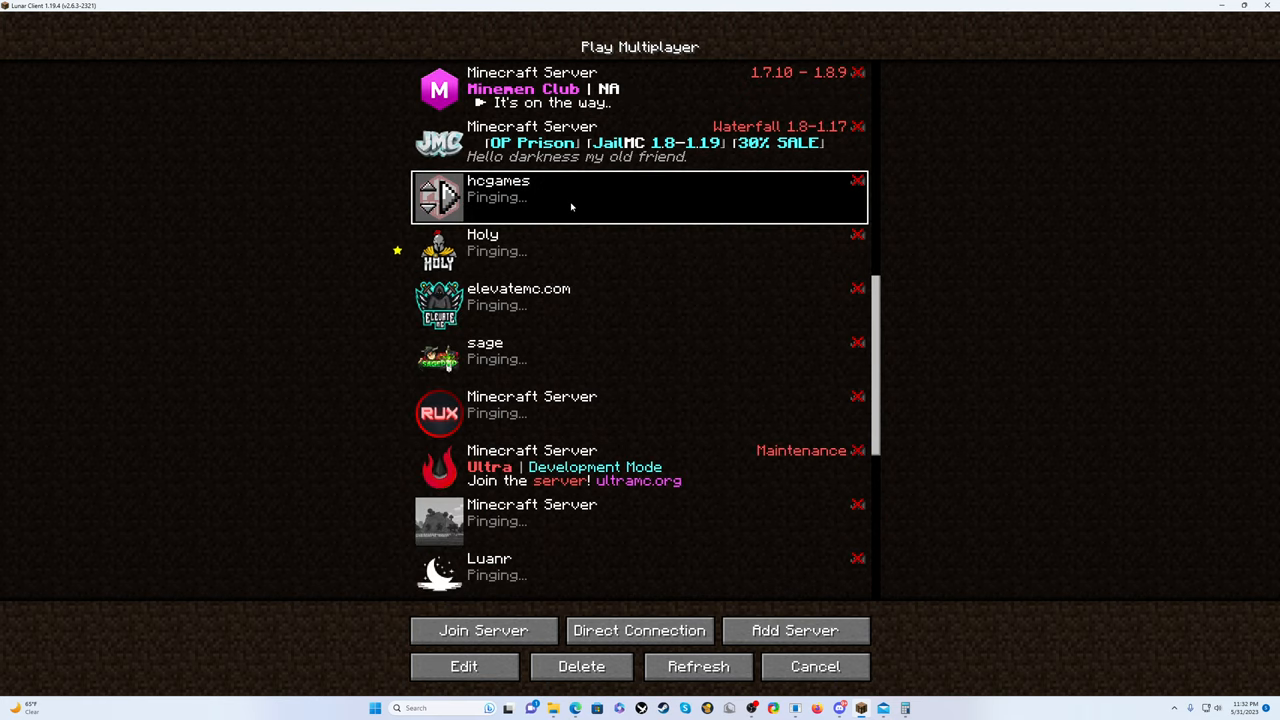
left_click(639, 630)
key("ctrl+a")
type("h")
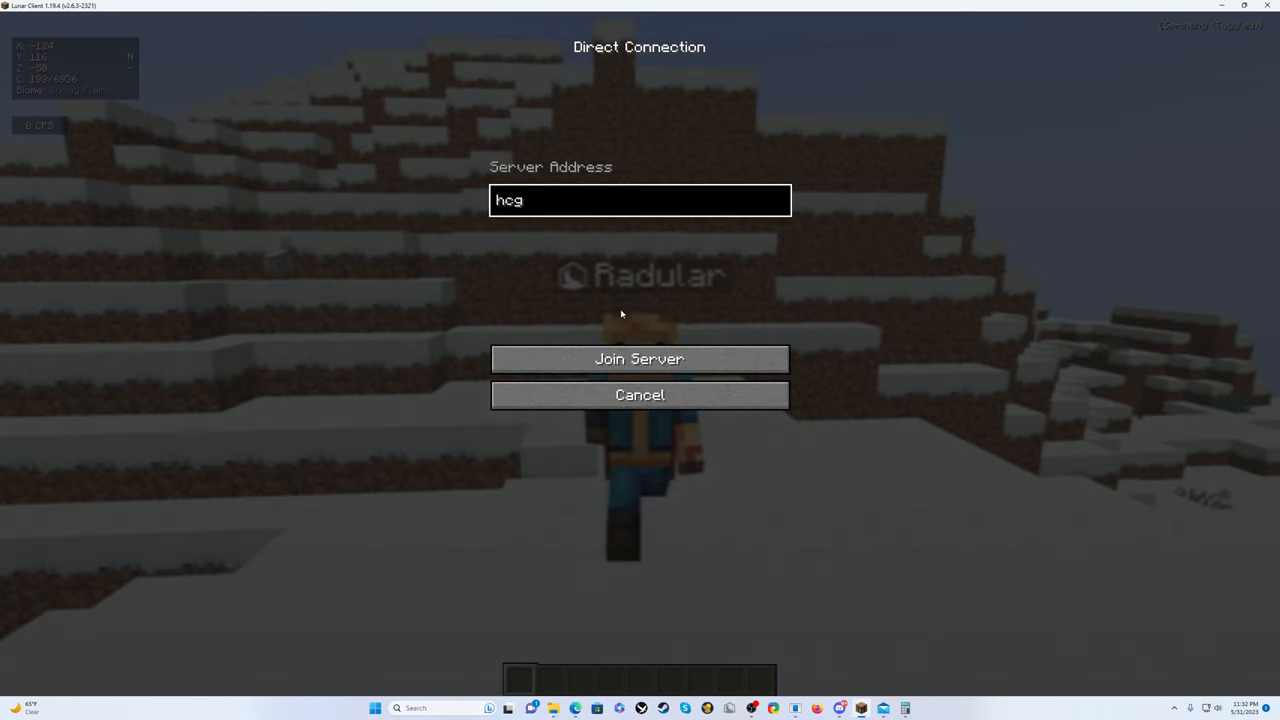
key("Return")
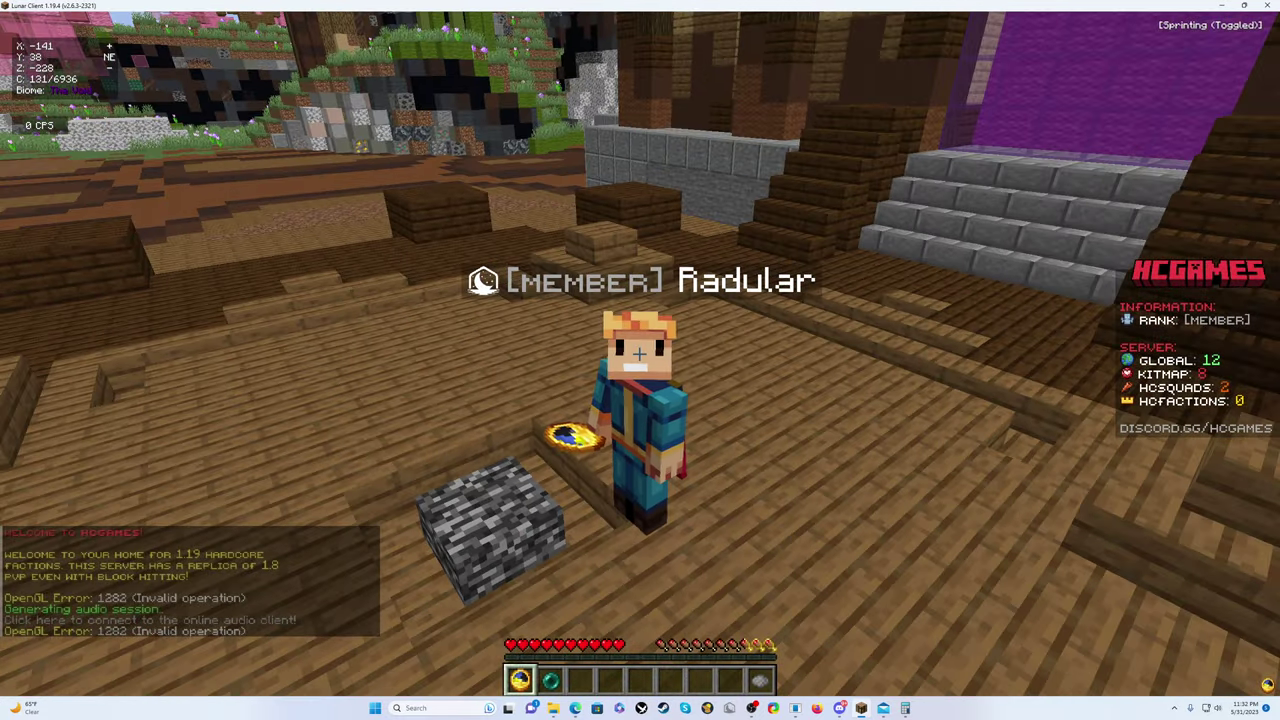
Use the compass's Server Gamemodes menu to transfer into the Kitmap spawn.
right_click(640, 360)
left_click(640, 293)
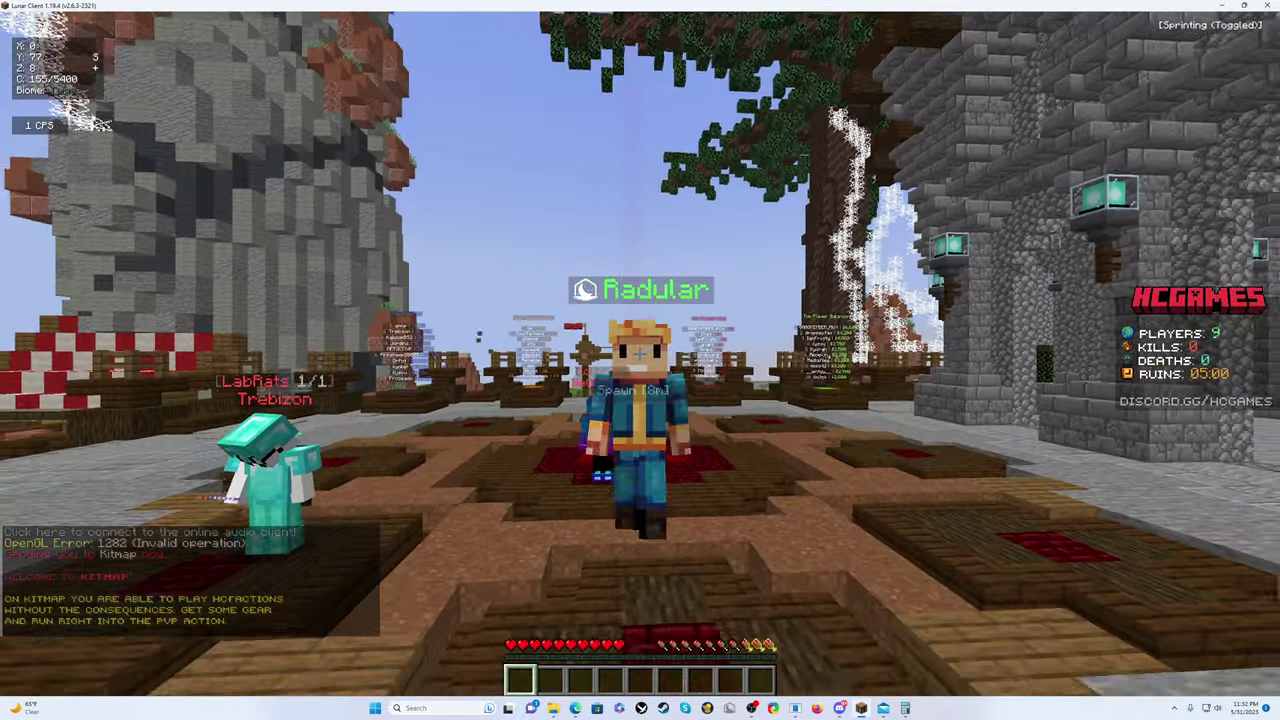
Disconnect from the HCGames server via the pause menu.
key("Escape")
left_click(641, 355)
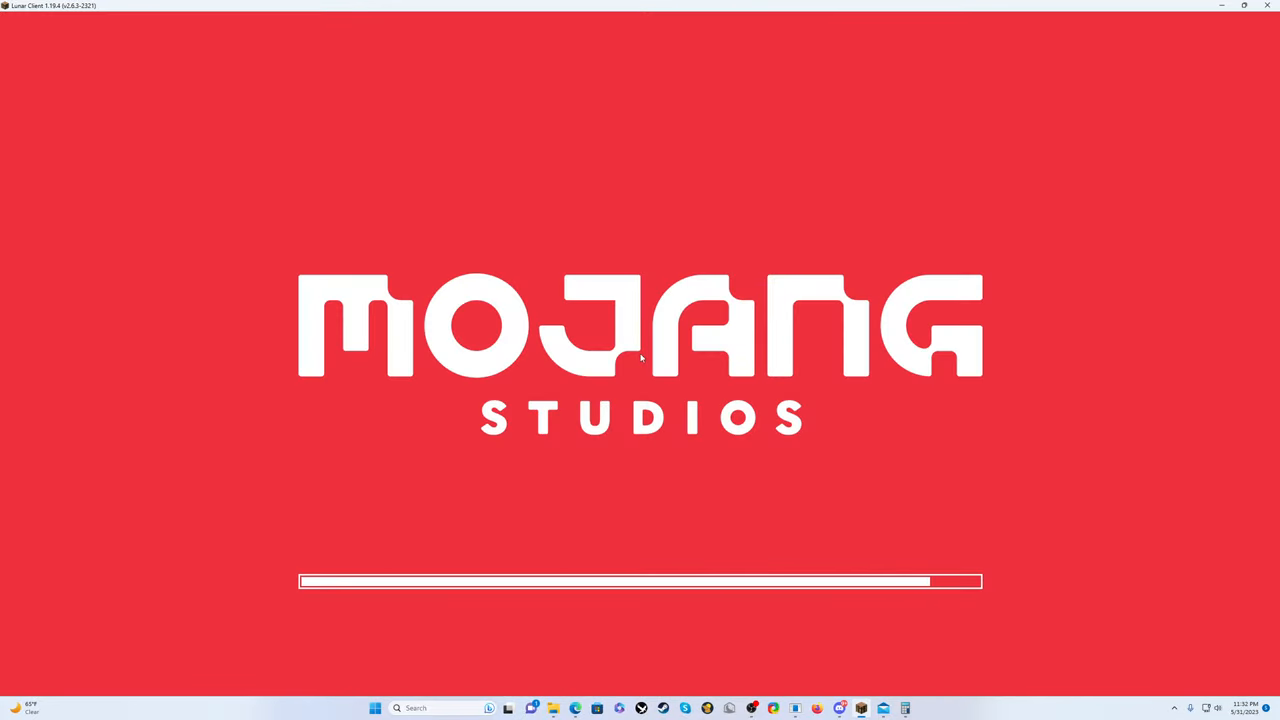